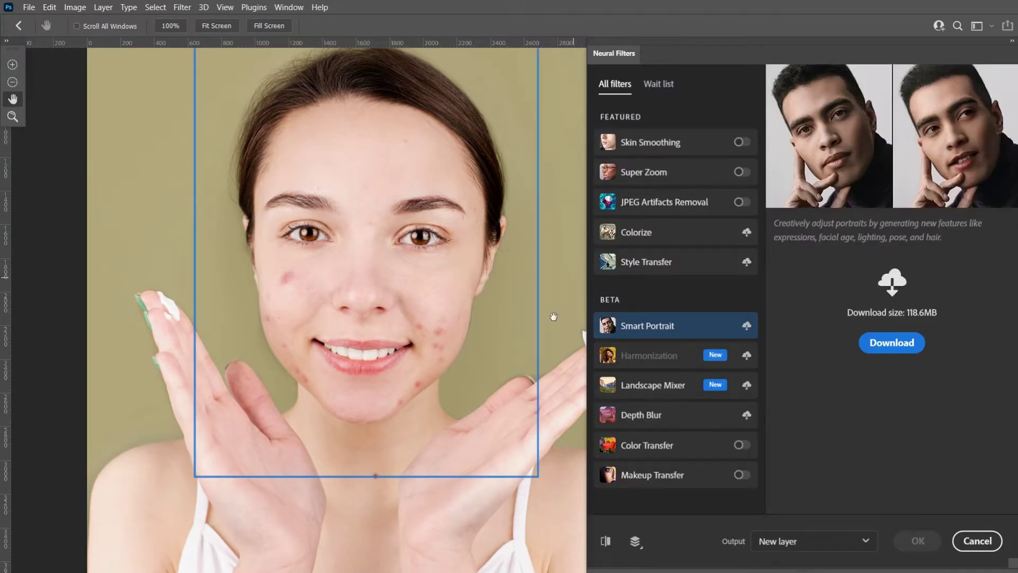
Step: Enable the Skin Smoothing neural filter, set smoothness to +50, and compare the face with the original
left_click(741, 142)
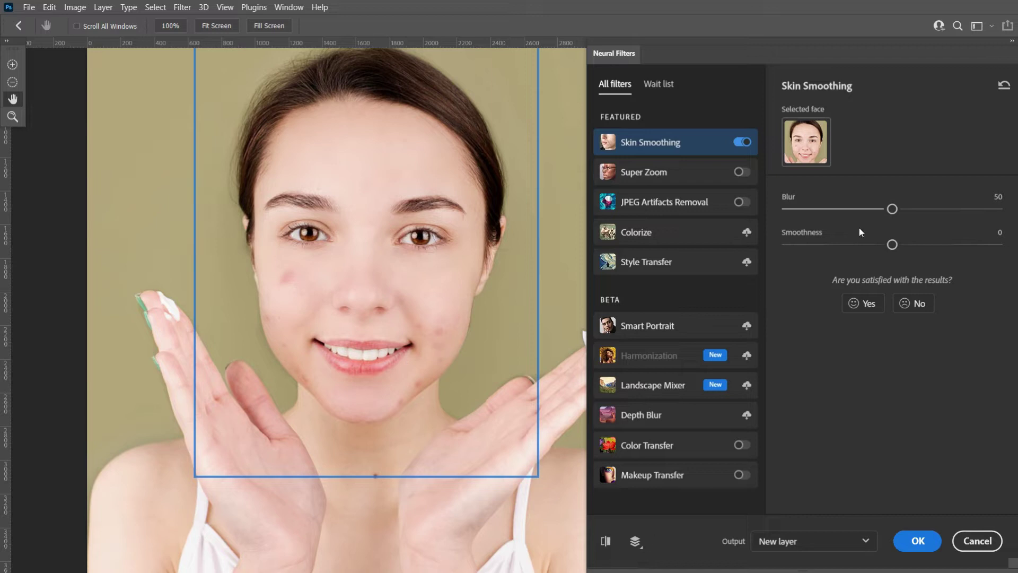
left_click_drag(893, 247, 1015, 256)
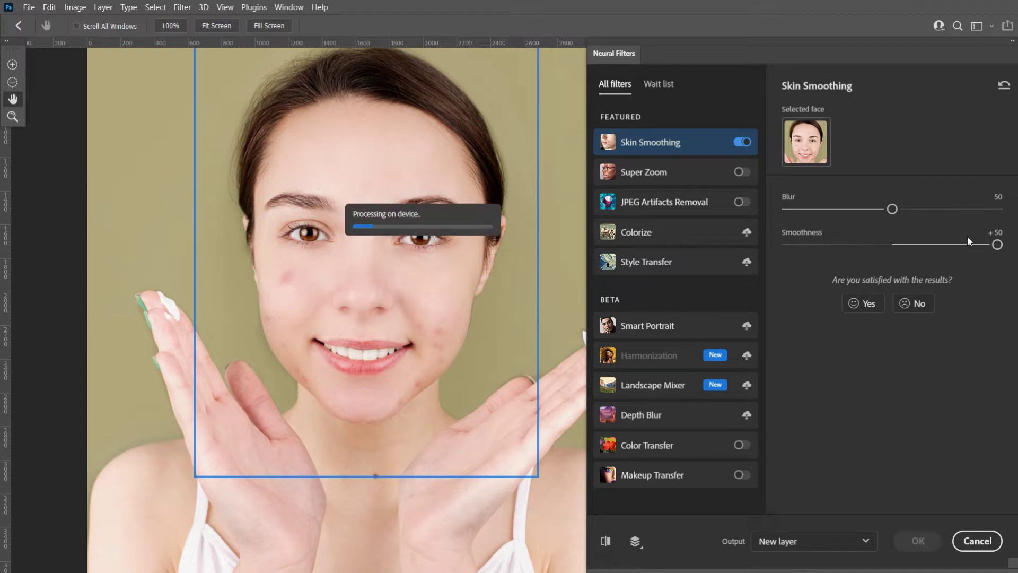
scroll(572, 354, "up", 1)
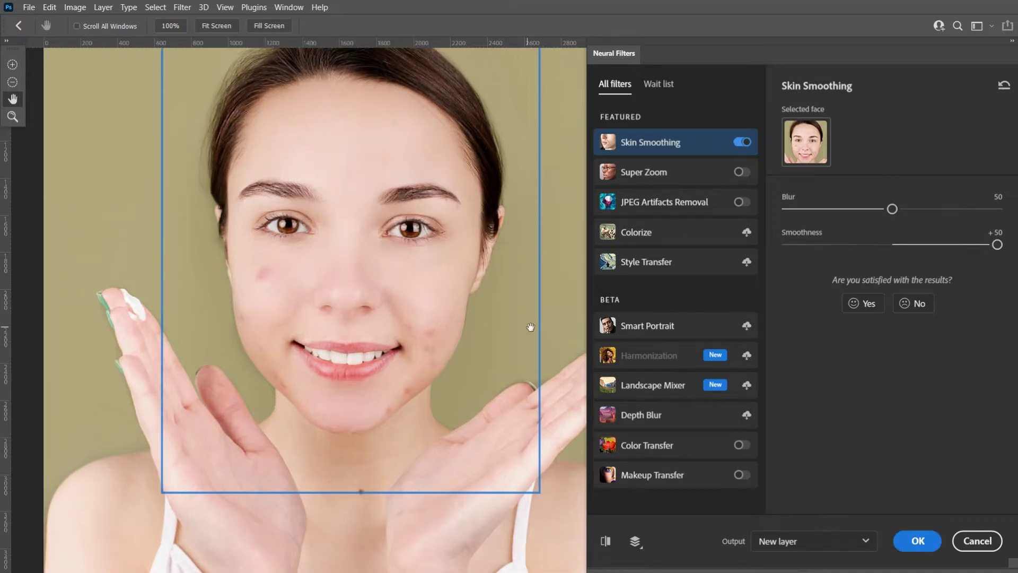
left_click_drag(572, 354, 572, 386)
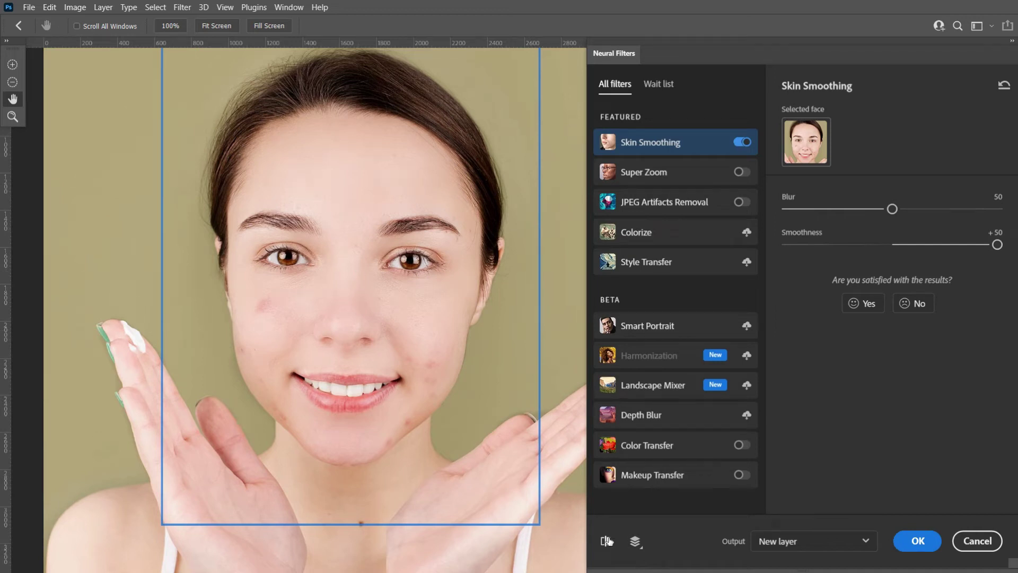
left_click(608, 541)
left_click(608, 541)
Step: Try a blur of 80, return it to 50, and apply the skin smoothing as a smart filter
left_click_drag(898, 209, 959, 217)
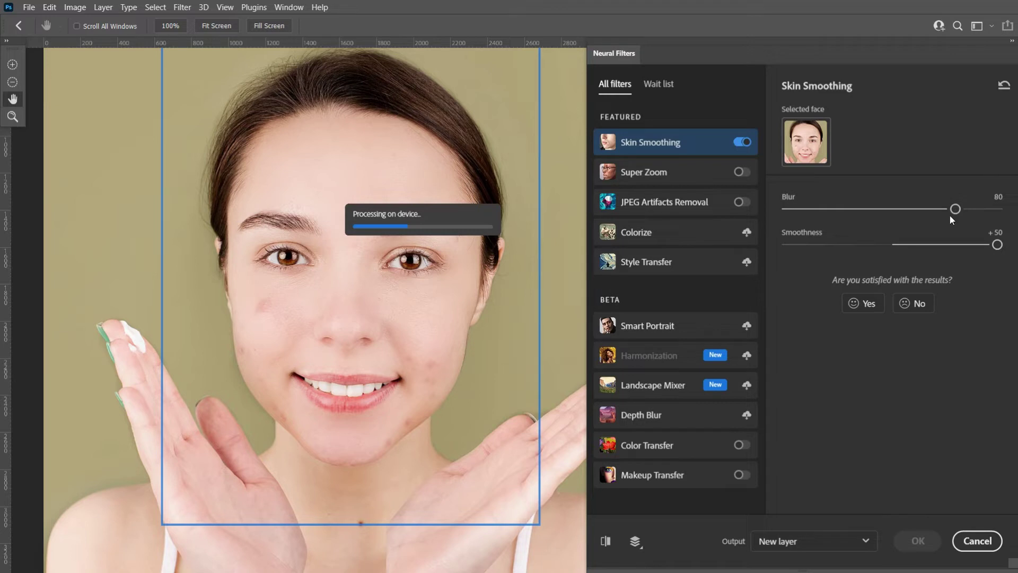
left_click_drag(956, 209, 892, 210)
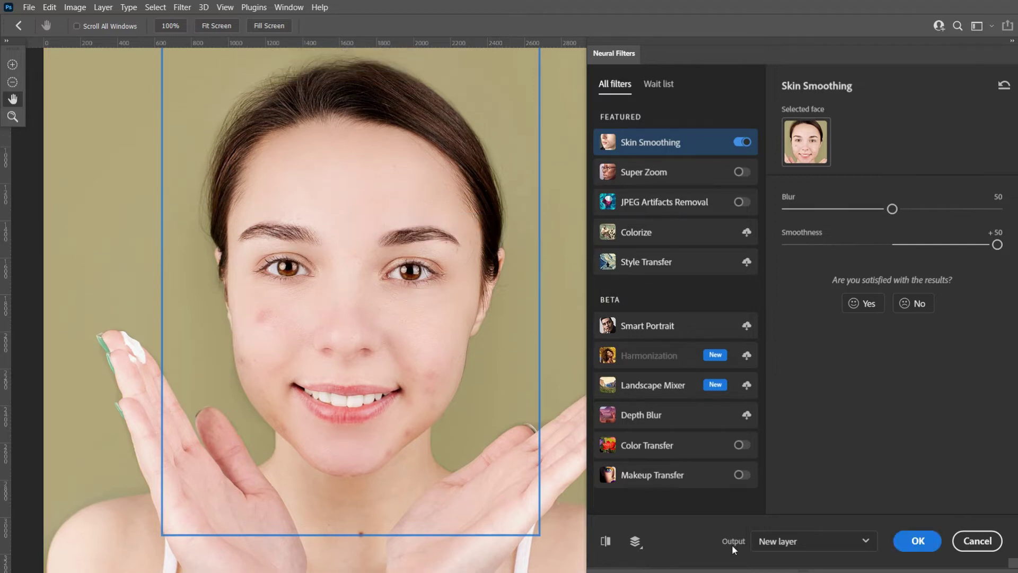
left_click(806, 549)
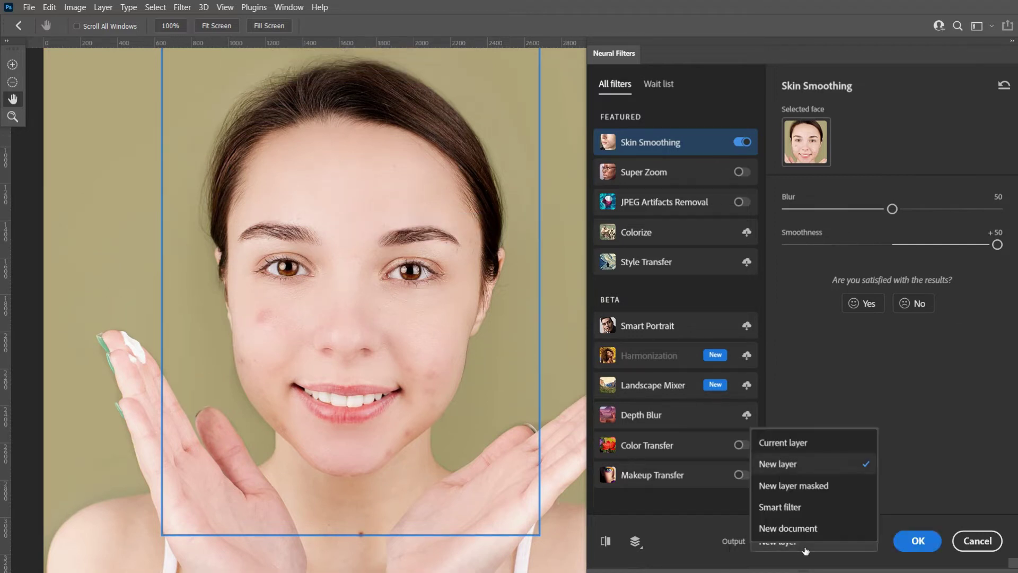
left_click(806, 507)
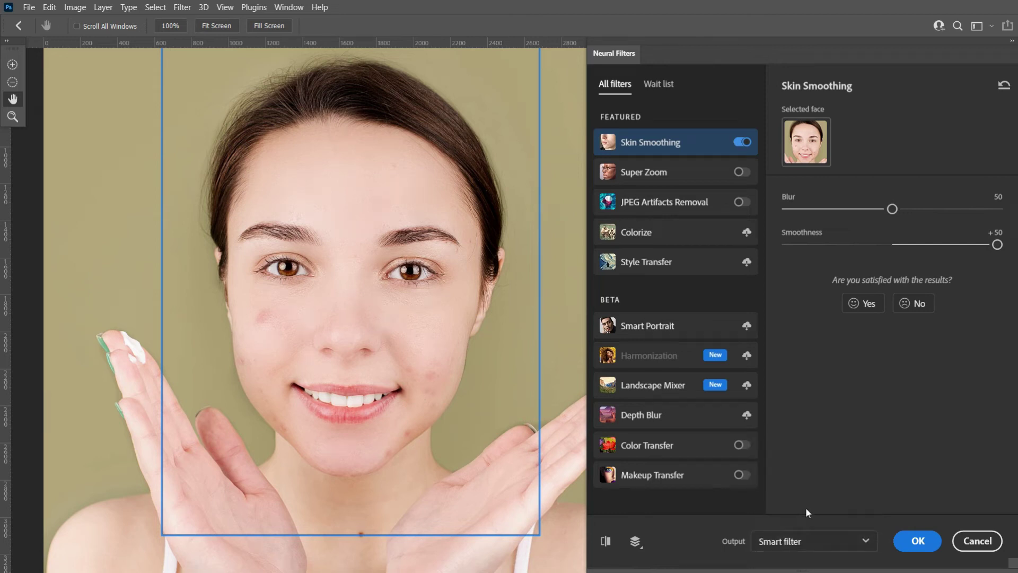
left_click(919, 542)
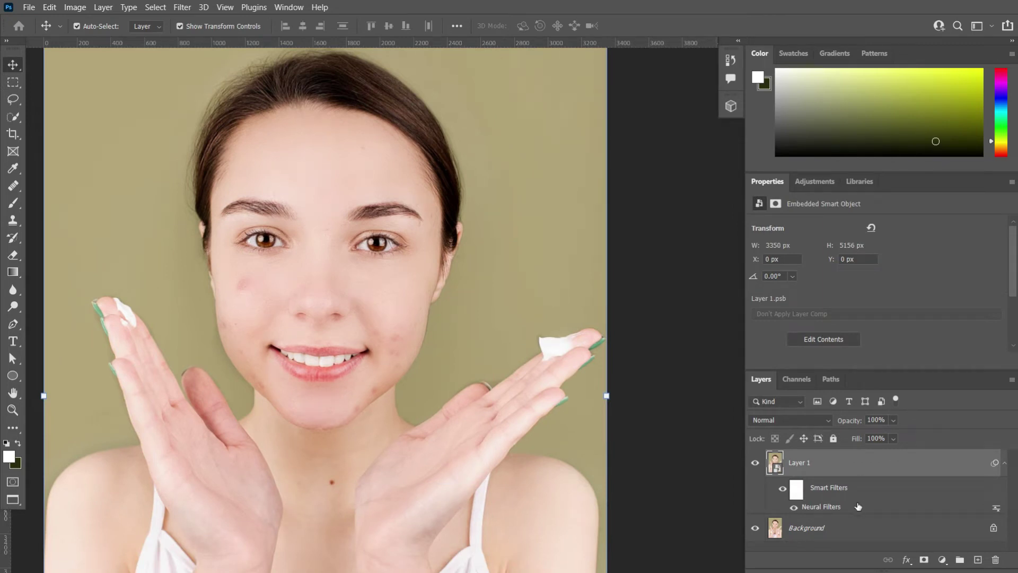
Step: Reopen the applied neural filter's settings for review and close them without changes
double_click(831, 509)
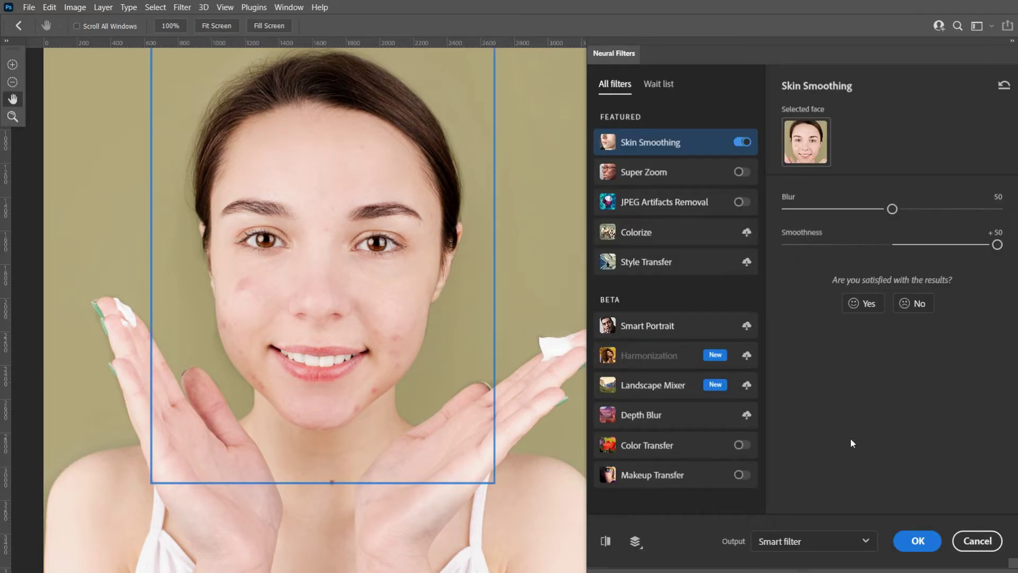
left_click(979, 540)
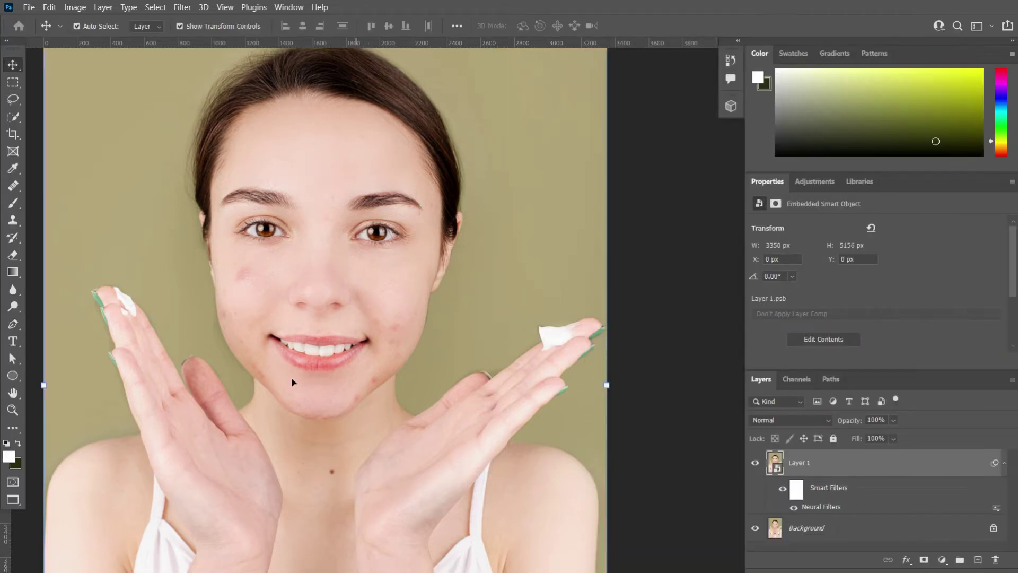
Step: Add a black layer mask to Layer 1 and brush white over the blemishes on both cheeks and the jaw
scroll(261, 295, "up", 2)
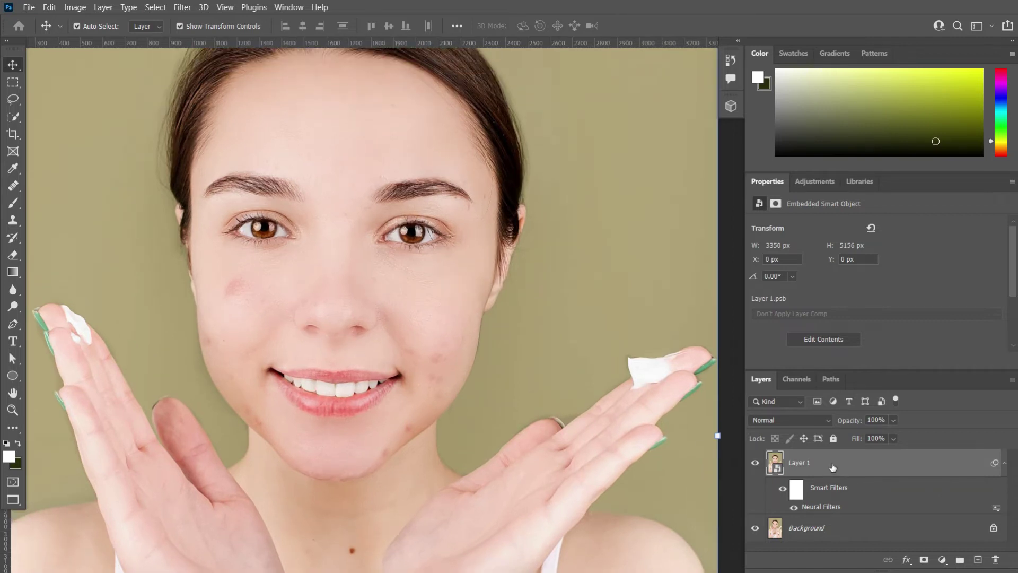
left_click(924, 560, "alt")
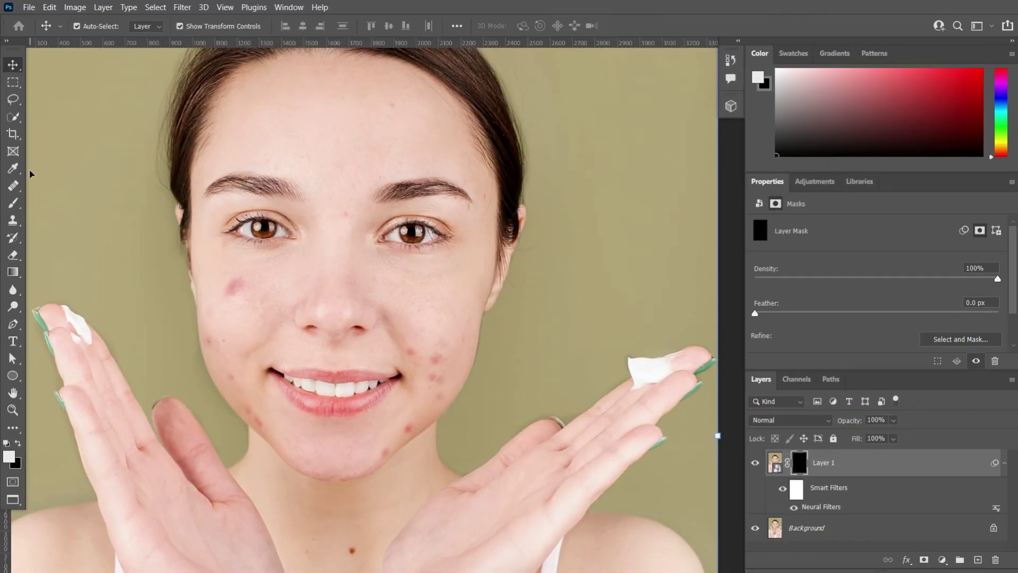
left_click(14, 203)
left_click(239, 281)
left_click(214, 325)
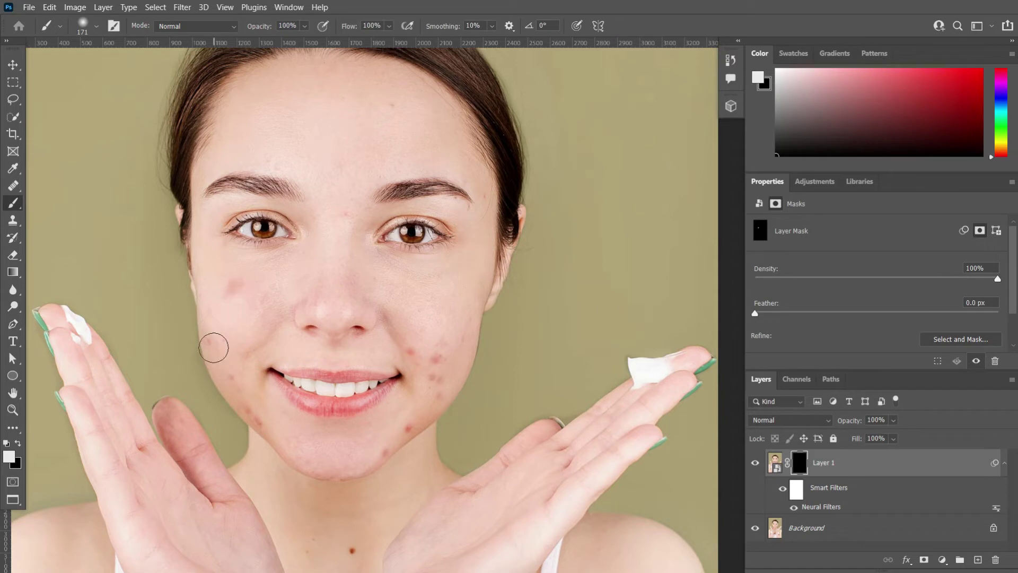
left_click(248, 397)
left_click(436, 405)
left_click(439, 324)
left_click(415, 328)
left_click(250, 275)
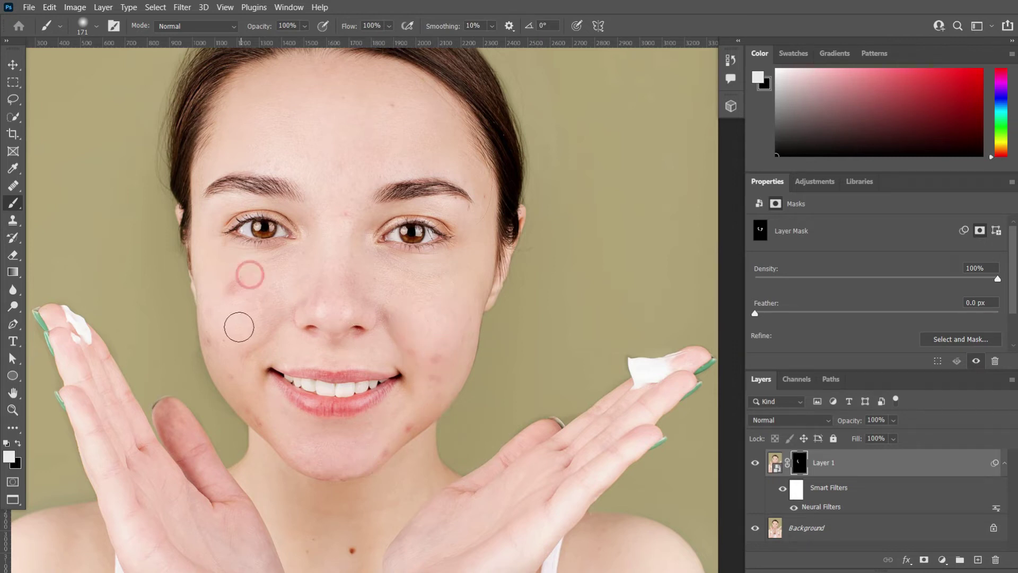
left_click(423, 417)
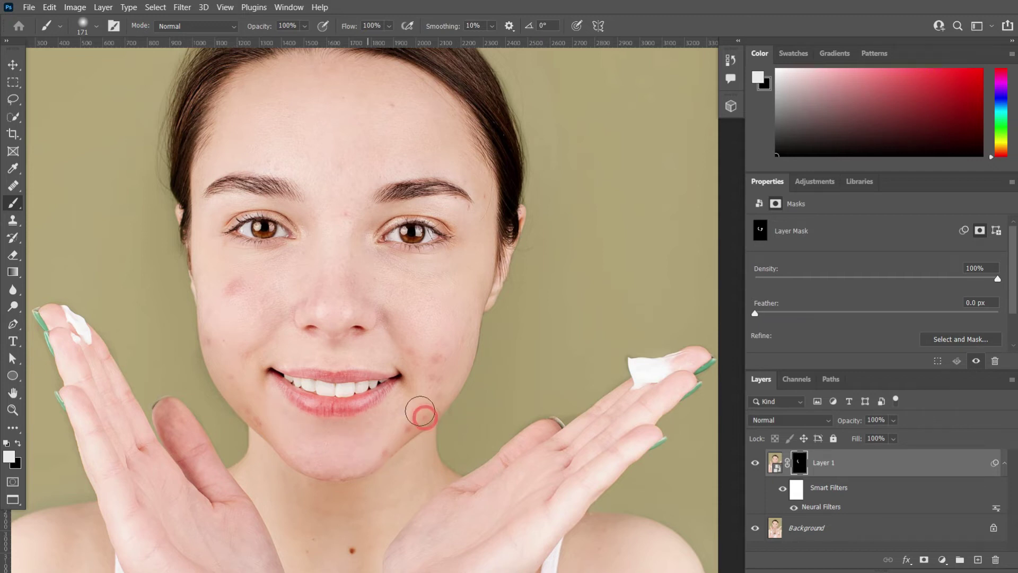
Step: Paint white on Layer 1's mask over the forehead, nose and the cheek on the image's left side
scroll(437, 387, "up", 2)
left_click(353, 137)
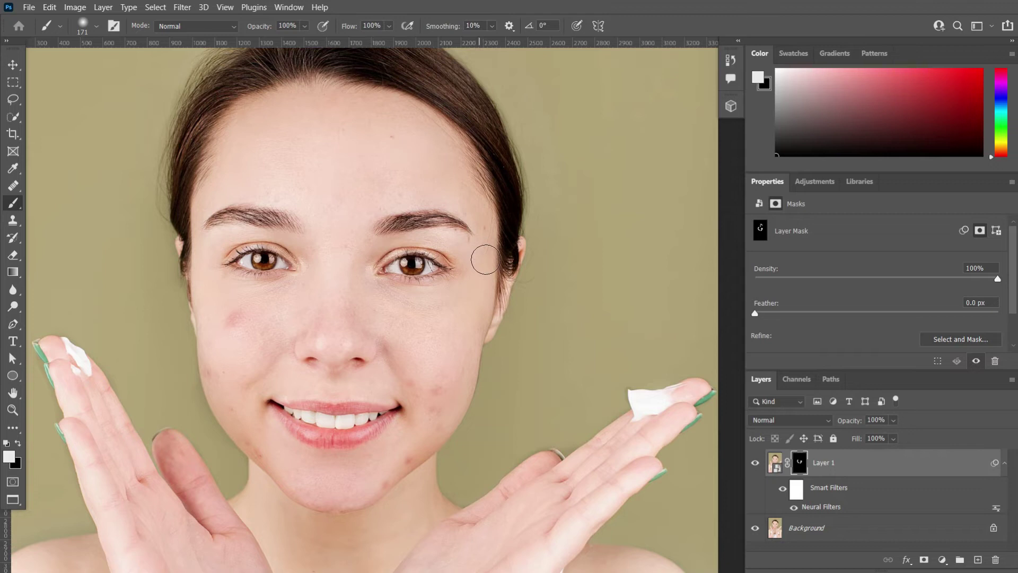
left_click(352, 245)
left_click(357, 345)
scroll(335, 361, "down", 2)
left_click(269, 333)
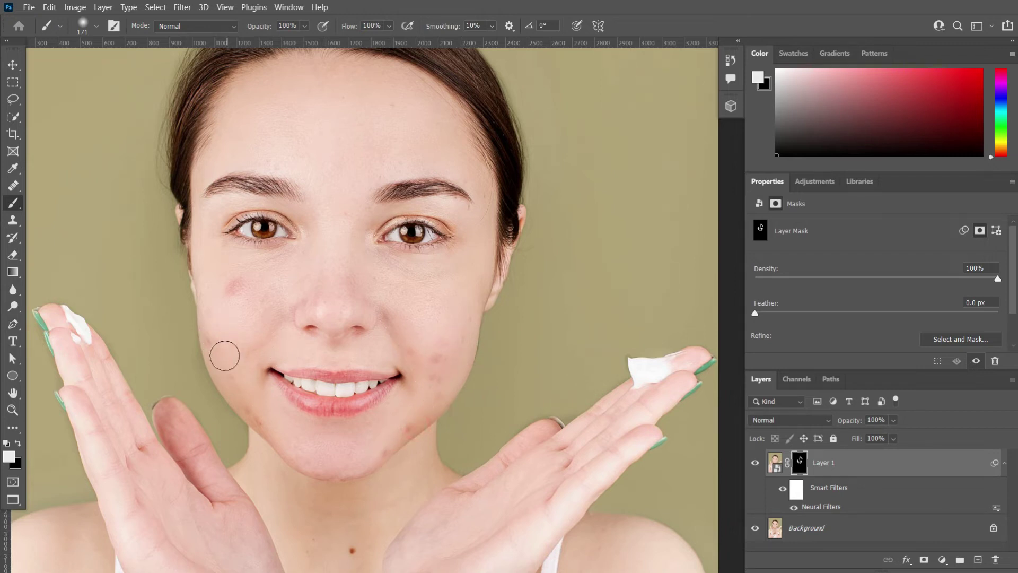
left_click(231, 363)
Step: Compare the portrait with Layer 1 hidden and shown
scroll(386, 417, "up", 1)
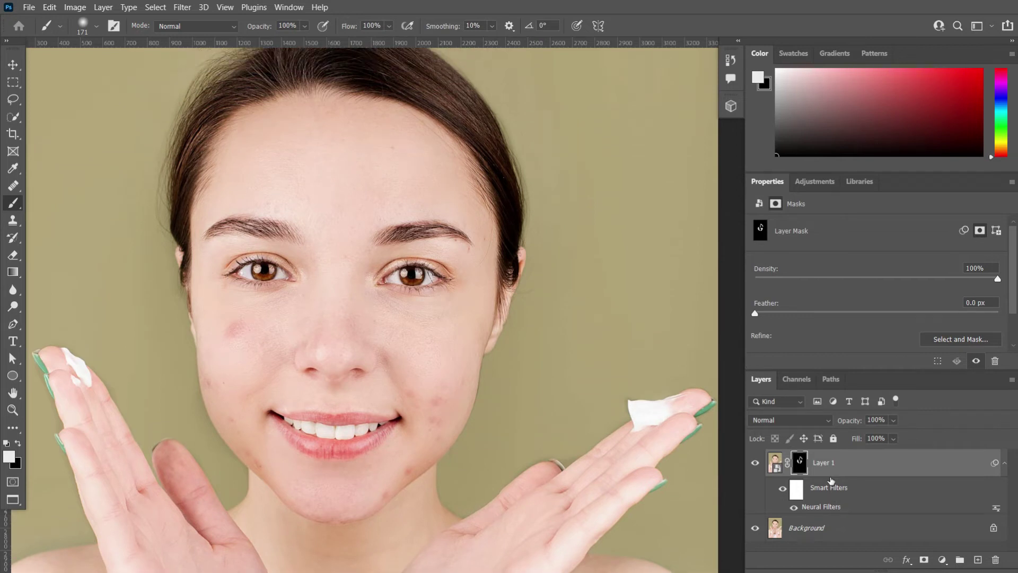
left_click(757, 463)
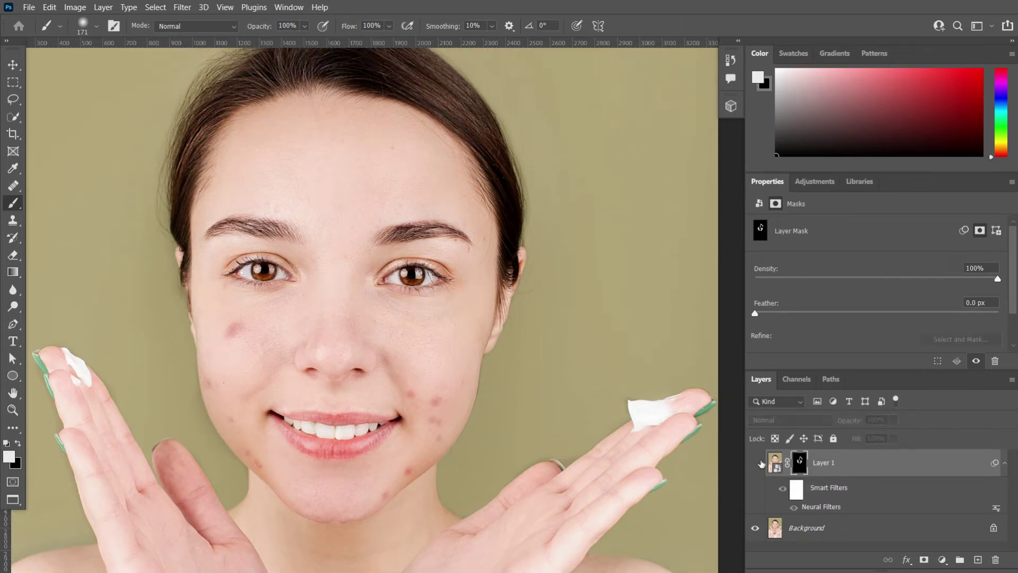
left_click(758, 463)
left_click(757, 463)
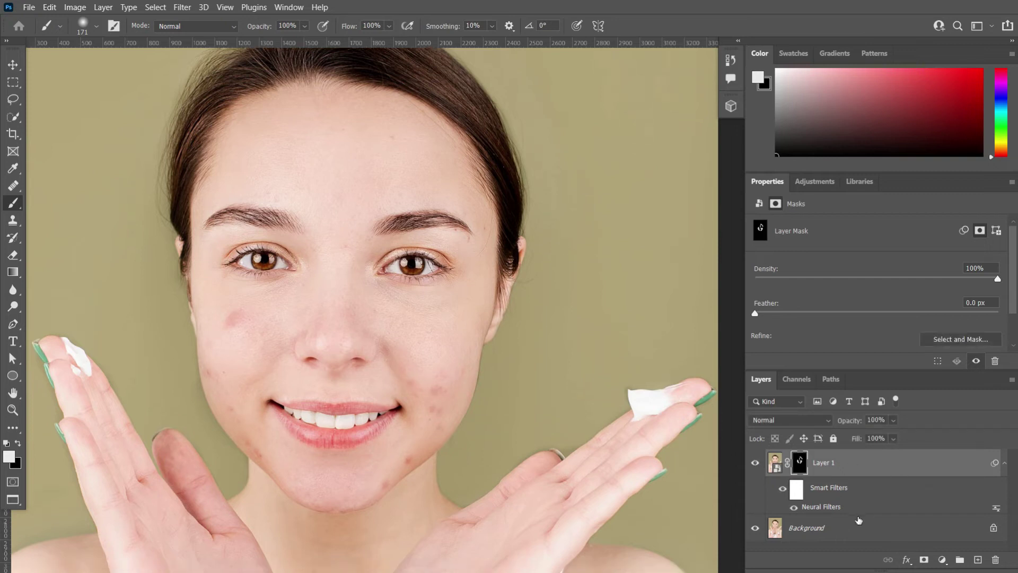
Step: Create an empty layer above Layer 1 and set the Healing Brush to sample Current & Below
left_click(979, 560)
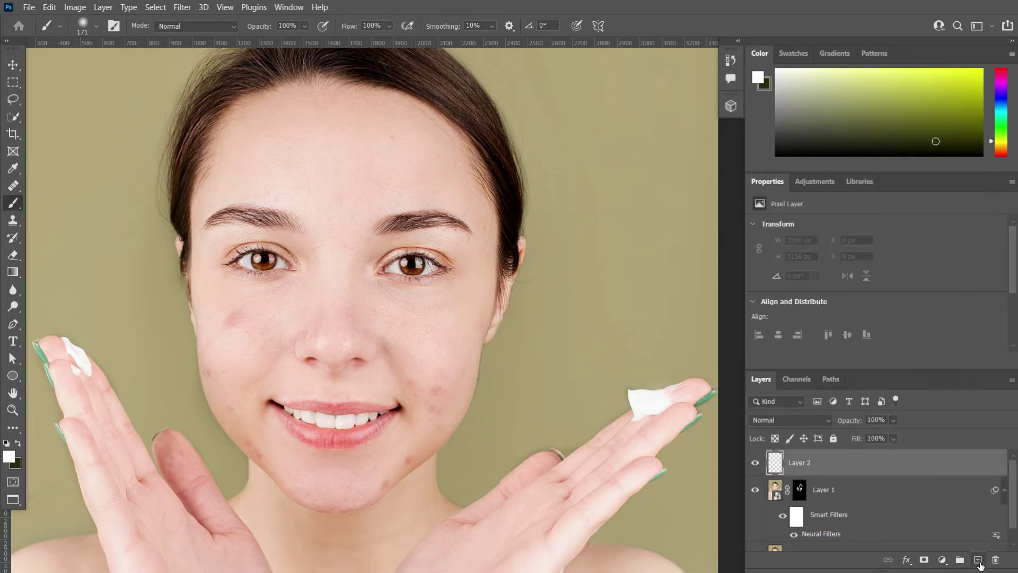
left_click_drag(13, 185, 53, 197)
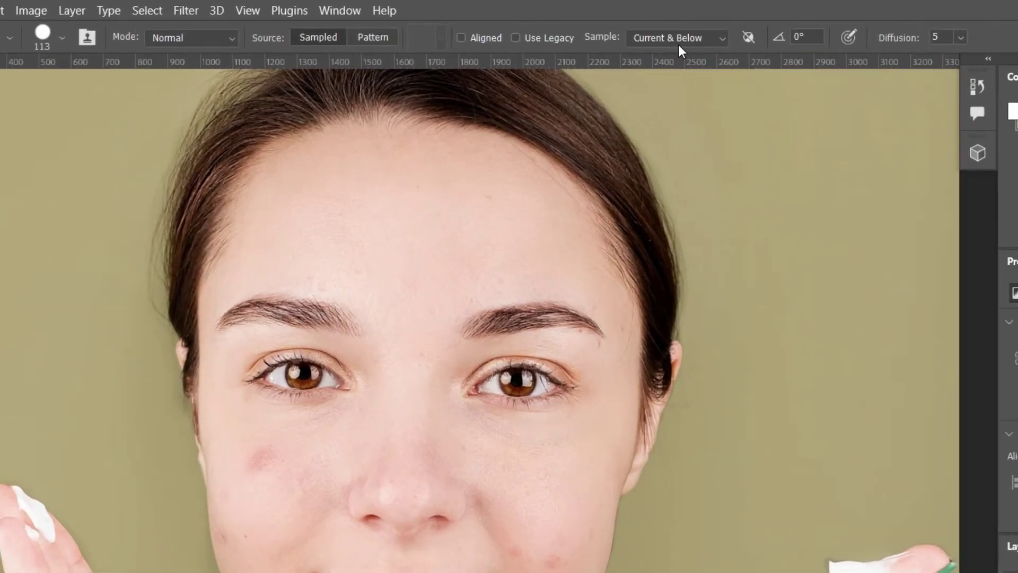
left_click(523, 28)
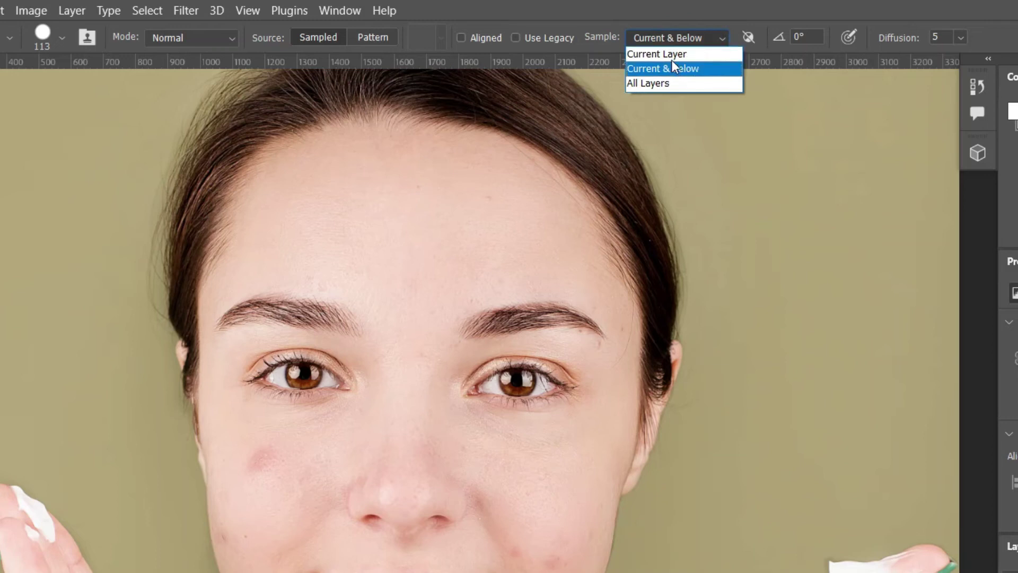
left_click(678, 62)
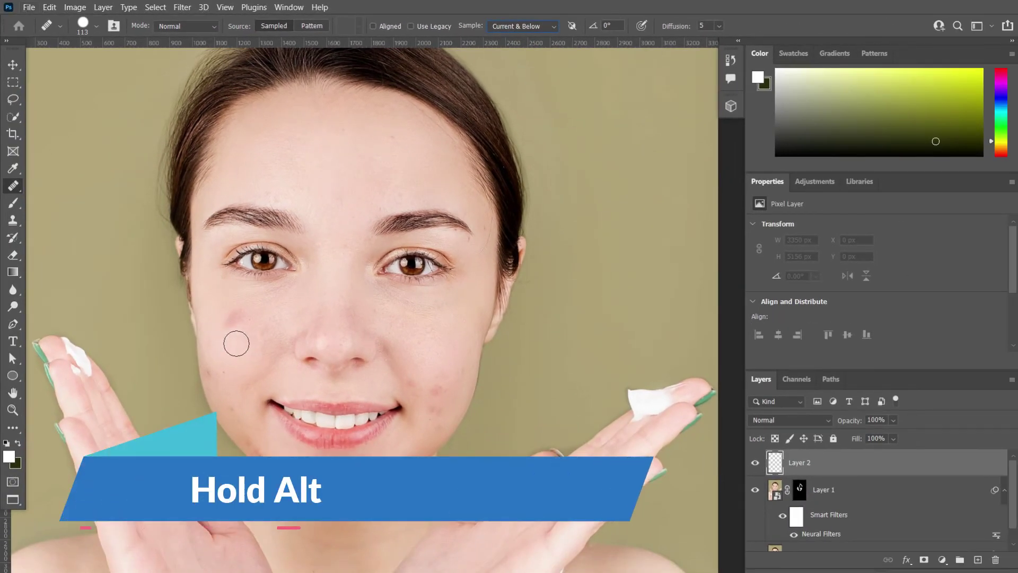
Step: Heal the large red blemish and a smaller spot on the image-left cheek using nearby clean skin
left_click(233, 345, "alt")
left_click(231, 320)
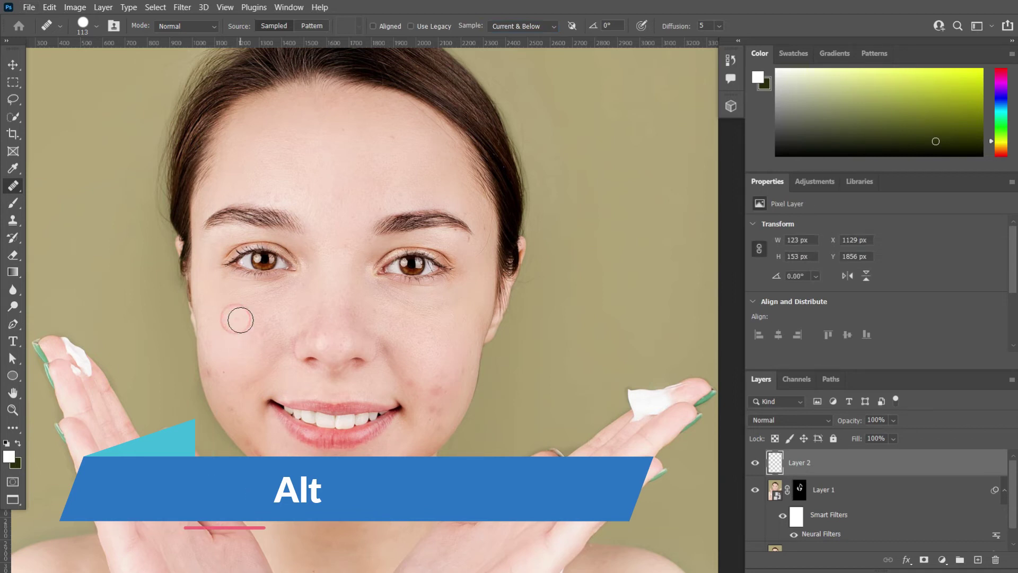
scroll(236, 324, "up", 4)
left_click(223, 328, "alt")
left_click(223, 345)
Step: Heal the spot at the outer edge of the image-left cheek, undoing one attempt and resampling clean skin
left_click(207, 346, "alt")
left_click(200, 364)
scroll(200, 364, "down", 2)
key("ctrl+z")
scroll(219, 343, "up", 2)
left_click(222, 331, "alt")
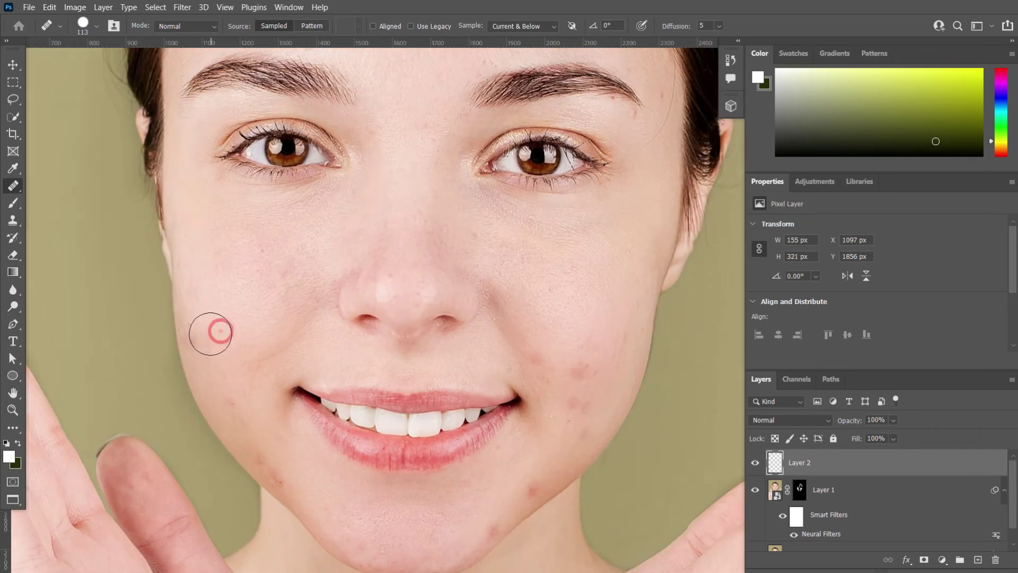
left_click(200, 339)
Step: Heal the remaining small spots on the lower image-left cheek beside the mouth
scroll(224, 343, "down", 1)
scroll(224, 342, "down", 1)
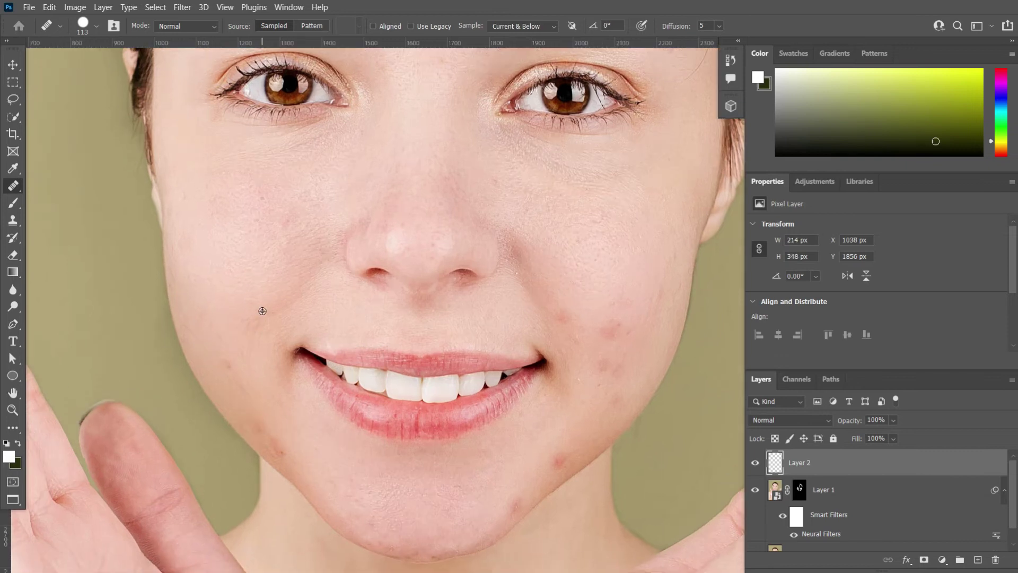
scroll(228, 318, "up", 2)
left_click(230, 314, "alt")
left_click(218, 326)
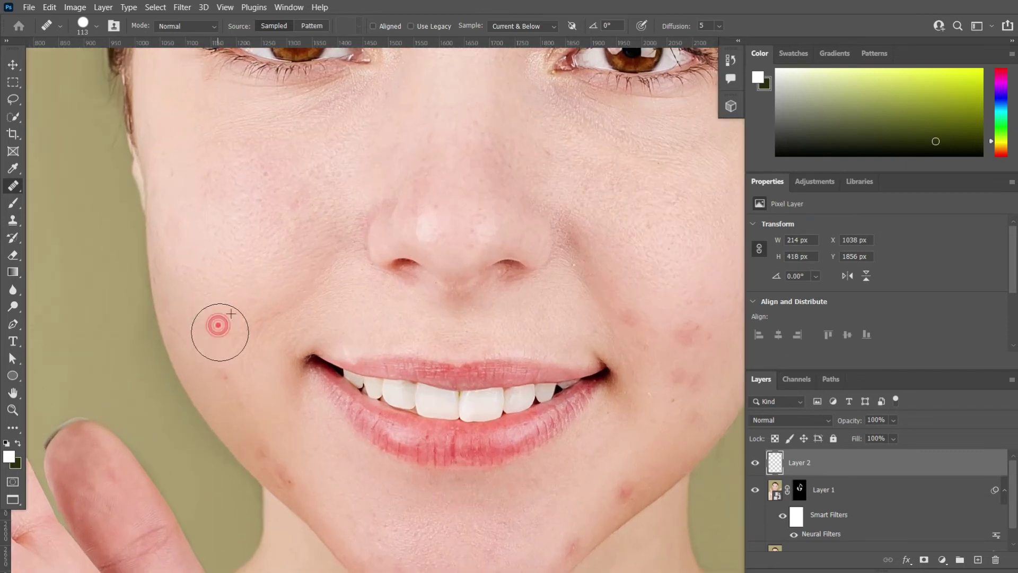
scroll(234, 350, "down", 1)
scroll(238, 349, "up", 1)
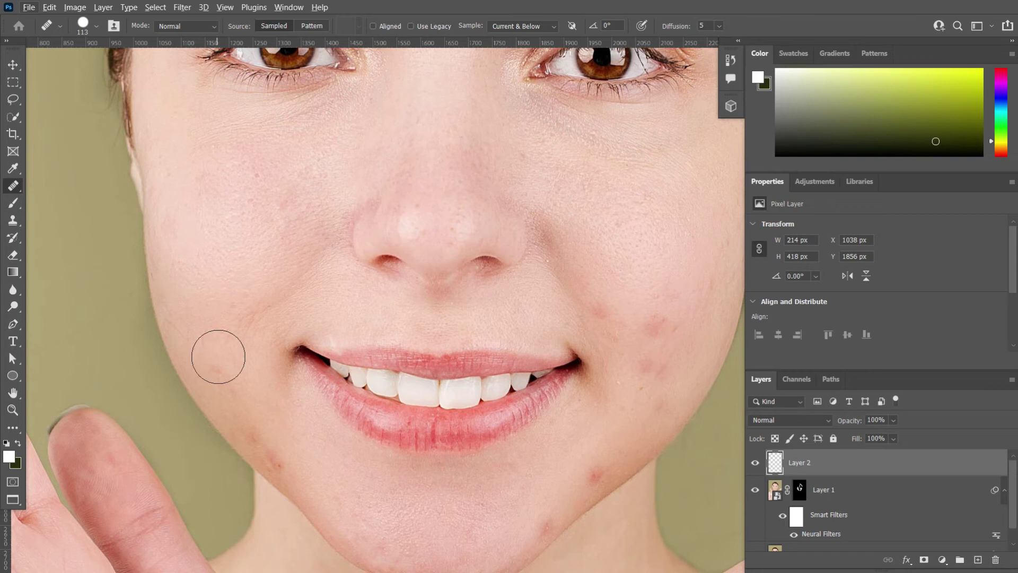
left_click(219, 314, "alt")
left_click(211, 351)
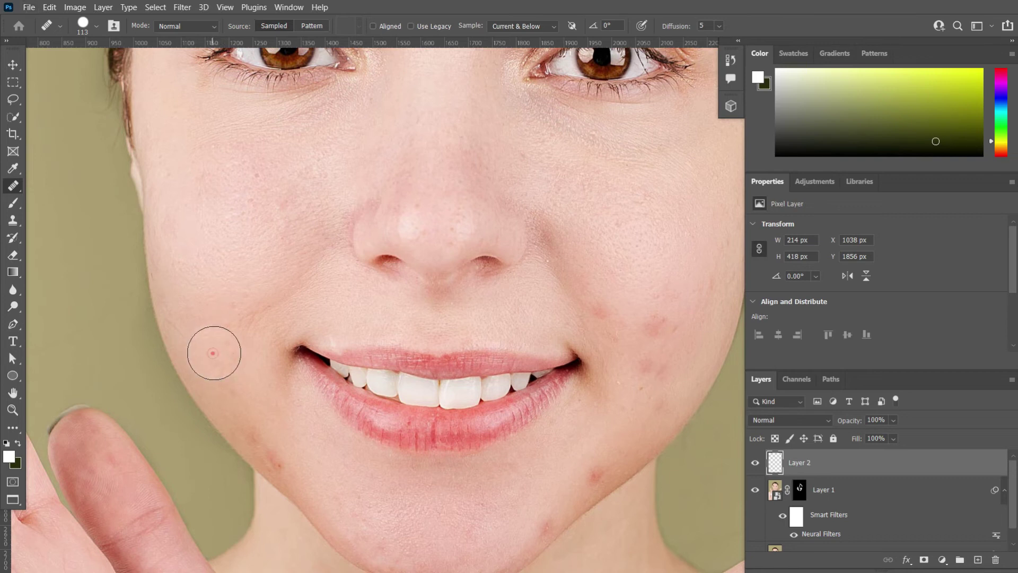
Step: Heal the dark blemishes along the image-left jawline using clean skin sampled beside them
scroll(268, 374, "down", 2)
left_click(291, 391, "alt")
left_click(281, 403)
Step: Heal the cluster of red blemishes on the image-right cheek near the corner of the mouth
scroll(267, 382, "down", 2)
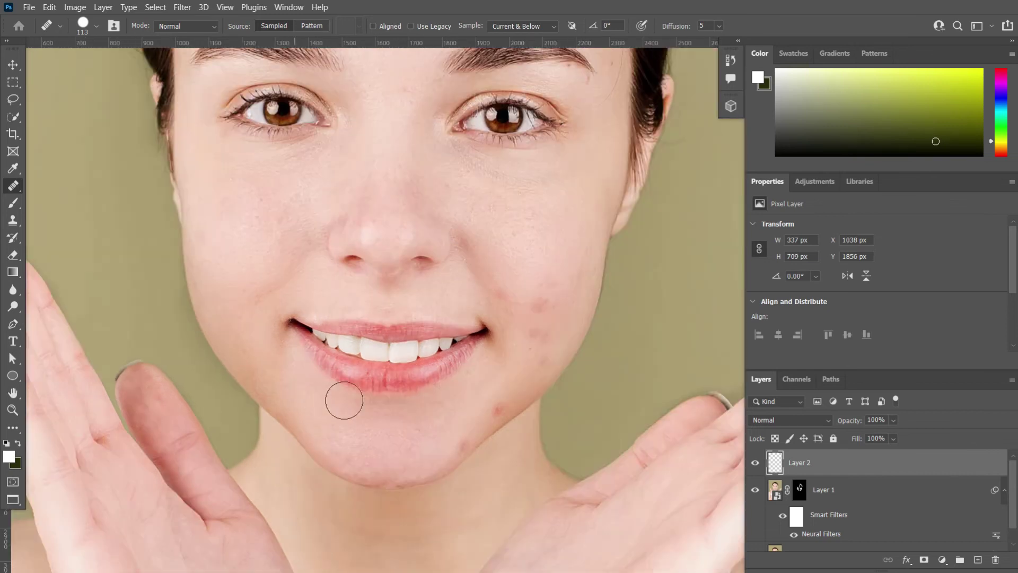
scroll(510, 327, "up", 1)
left_click(525, 238, "alt")
left_click(510, 273)
left_click(529, 268, "alt")
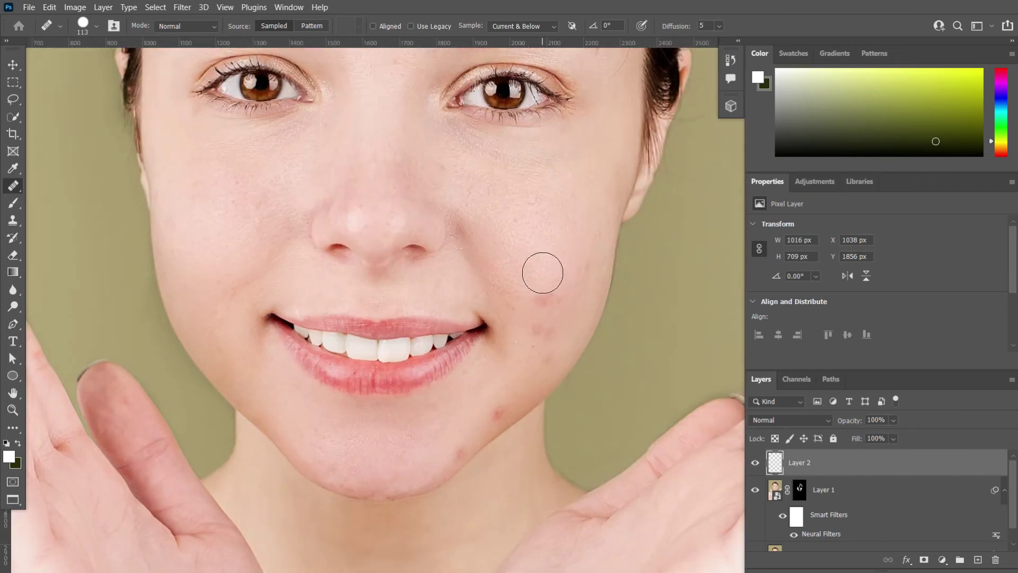
left_click(542, 298)
left_click_drag(542, 297, 540, 331)
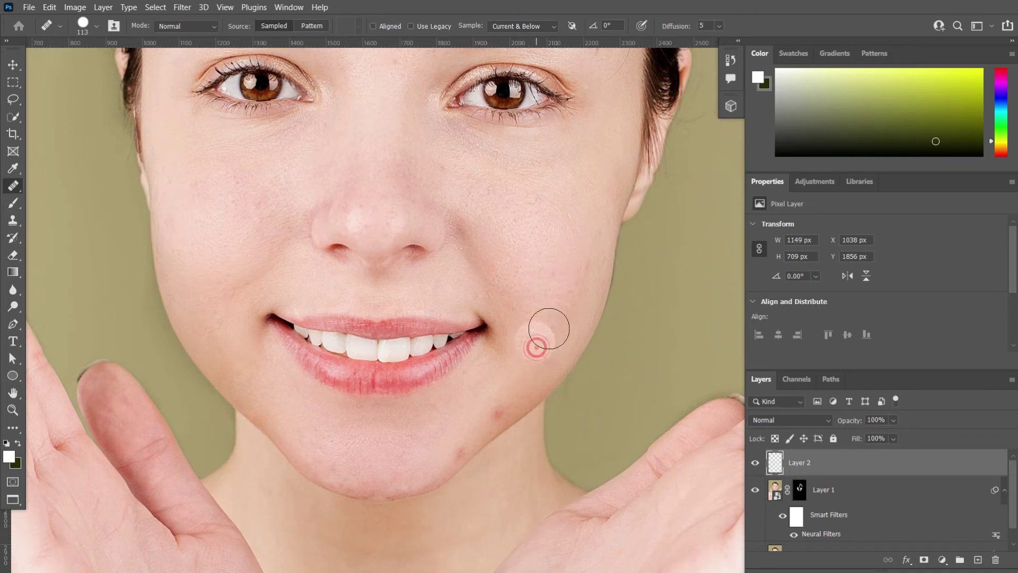
scroll(541, 328, "down", 4)
scroll(543, 323, "up", 4)
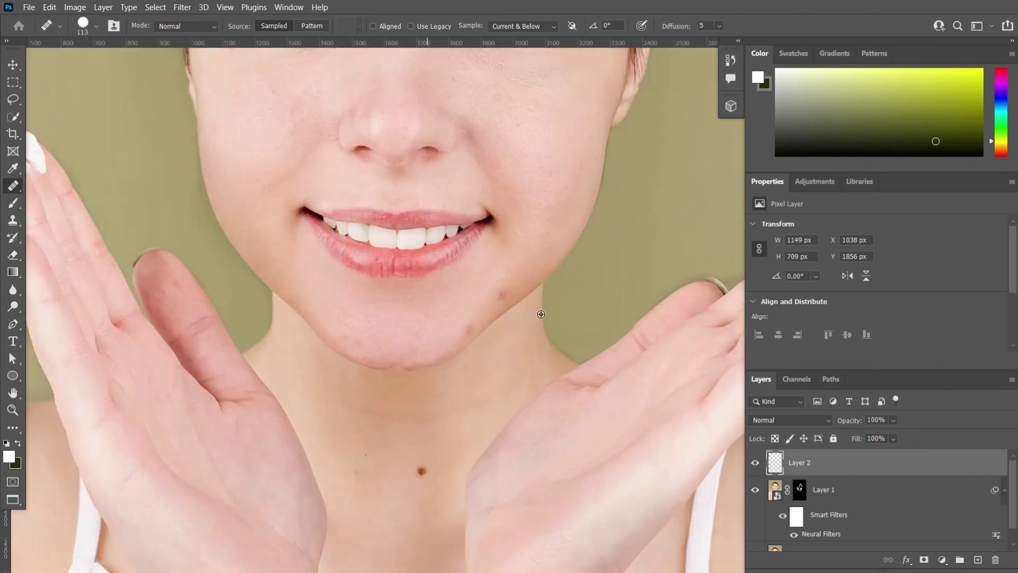
Step: Heal the two red blemishes on the image-right jawline and the marks on the chin below the lower lip
left_click(490, 295)
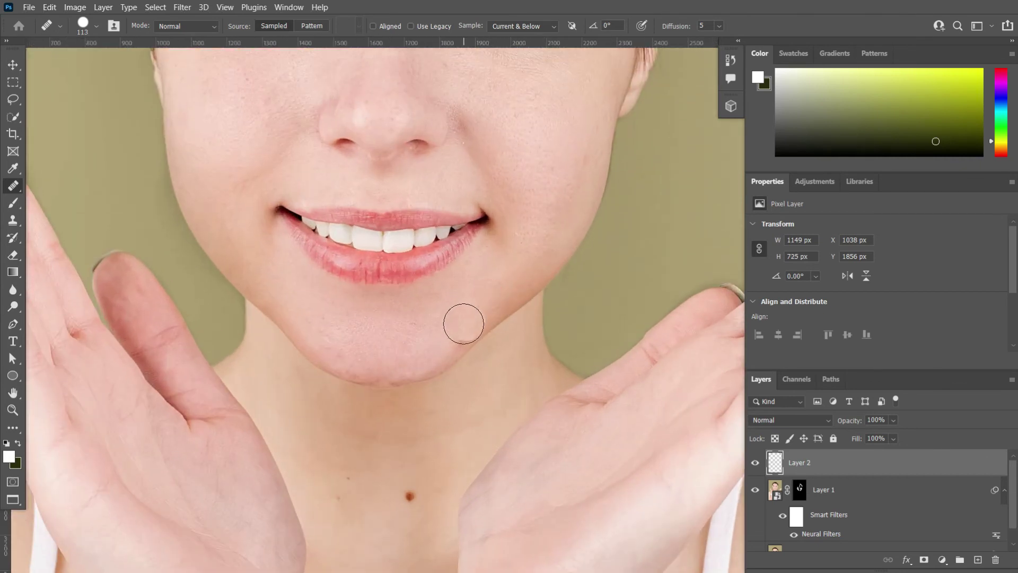
left_click_drag(455, 329, 409, 323)
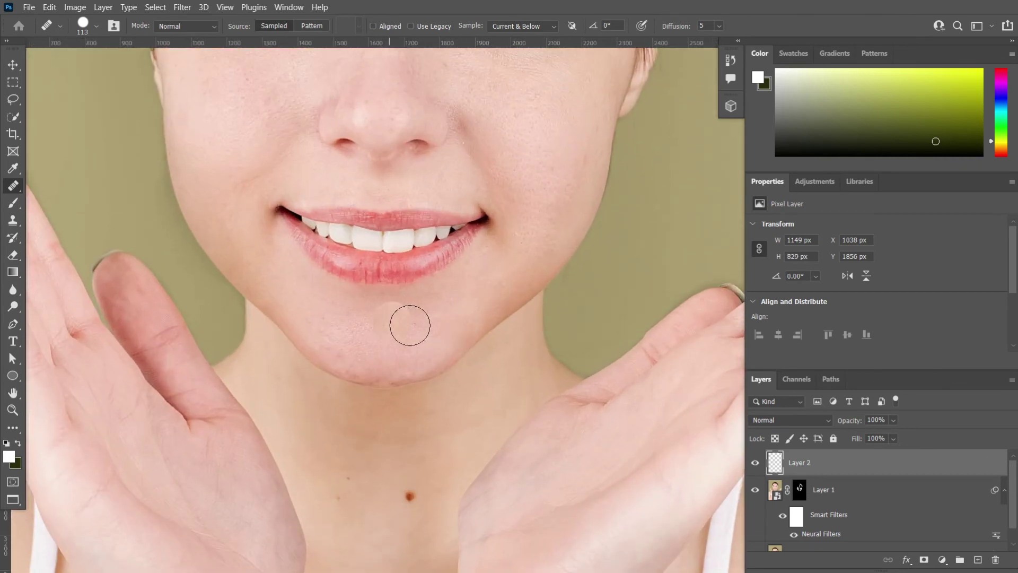
Step: Heal the small spot between the eyebrows and the one on the image-right side of the forehead
scroll(436, 336, "down", 2)
scroll(467, 313, "up", 1)
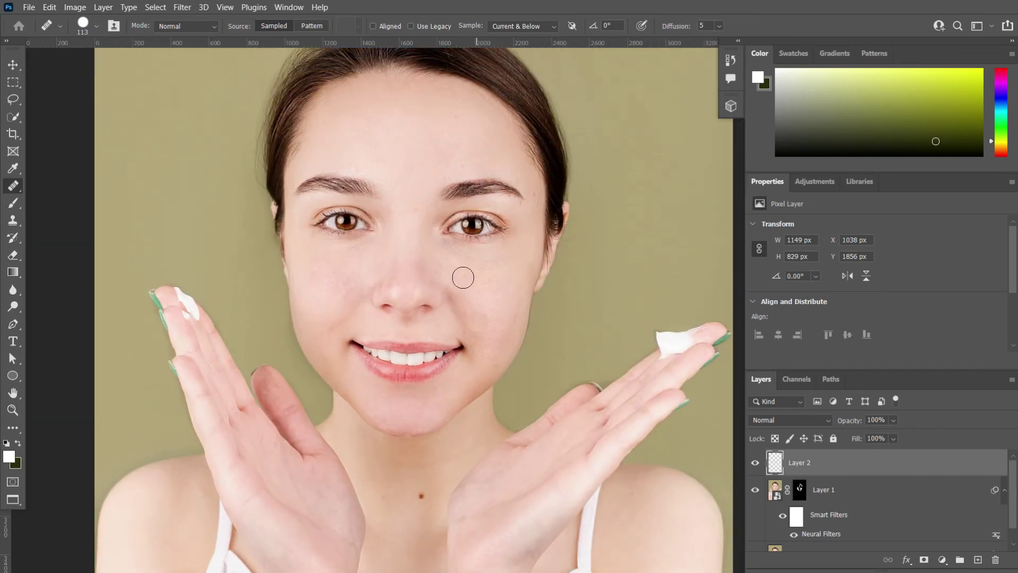
scroll(434, 207, "up", 2)
left_click_drag(400, 186, 400, 200)
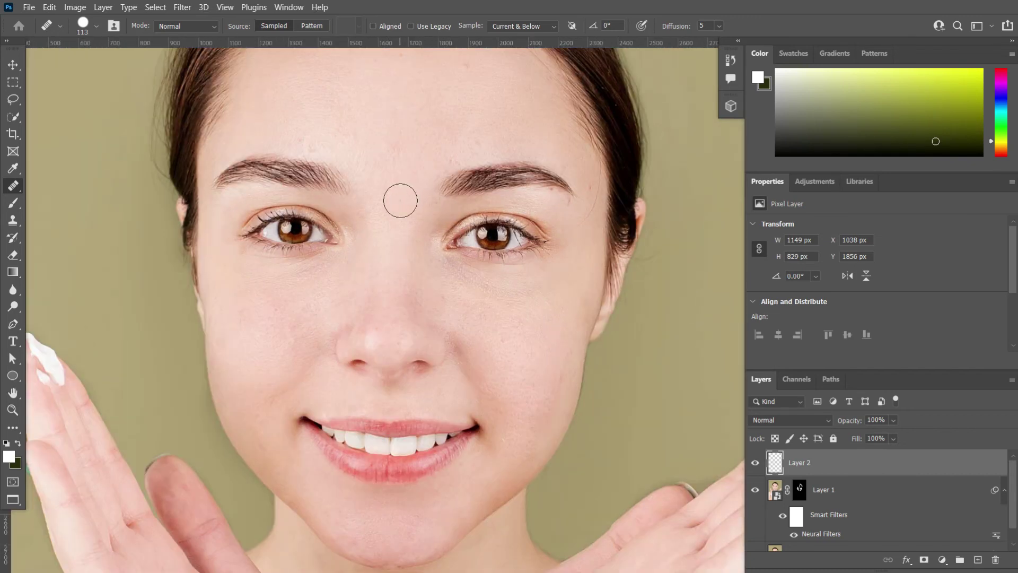
scroll(411, 205, "up", 2)
left_click(460, 166)
scroll(459, 166, "down", 2)
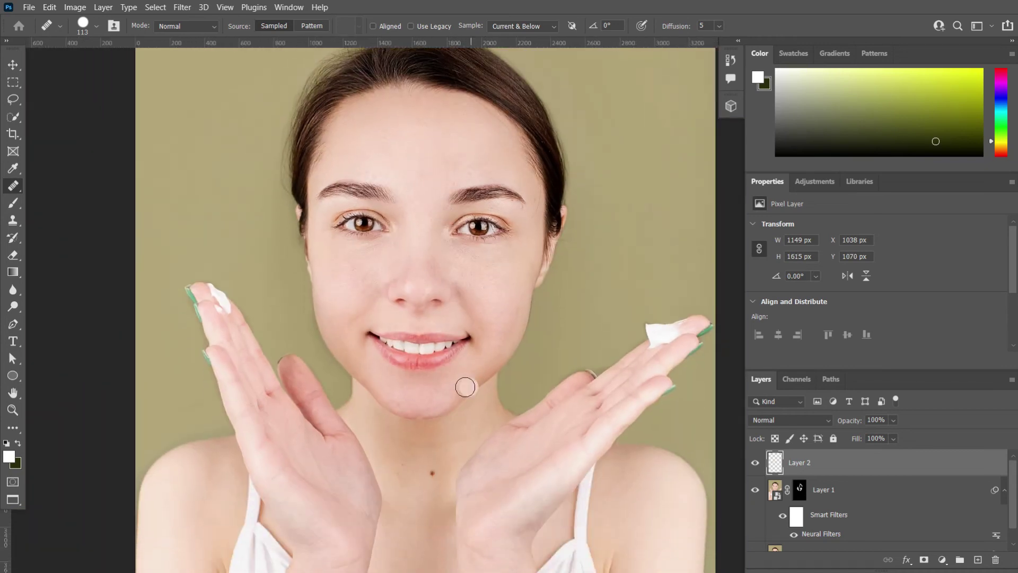
Step: Switch to the Move tool and group Layer 1 and Layer 2 together
scroll(564, 359, "up", 1)
scroll(566, 347, "up", 1)
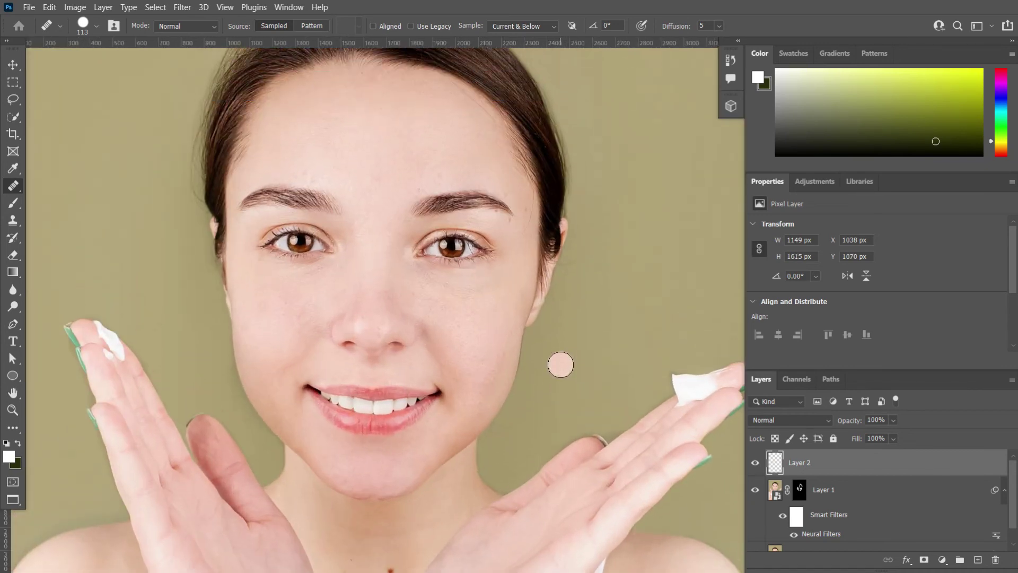
left_click(12, 65)
scroll(170, 199, "up", 1)
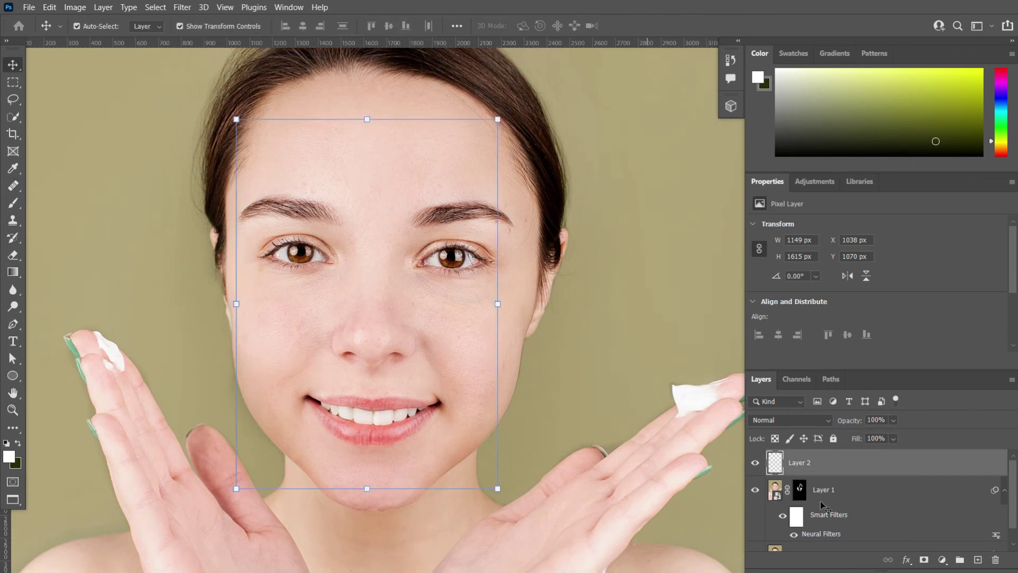
left_click(896, 490, "ctrl")
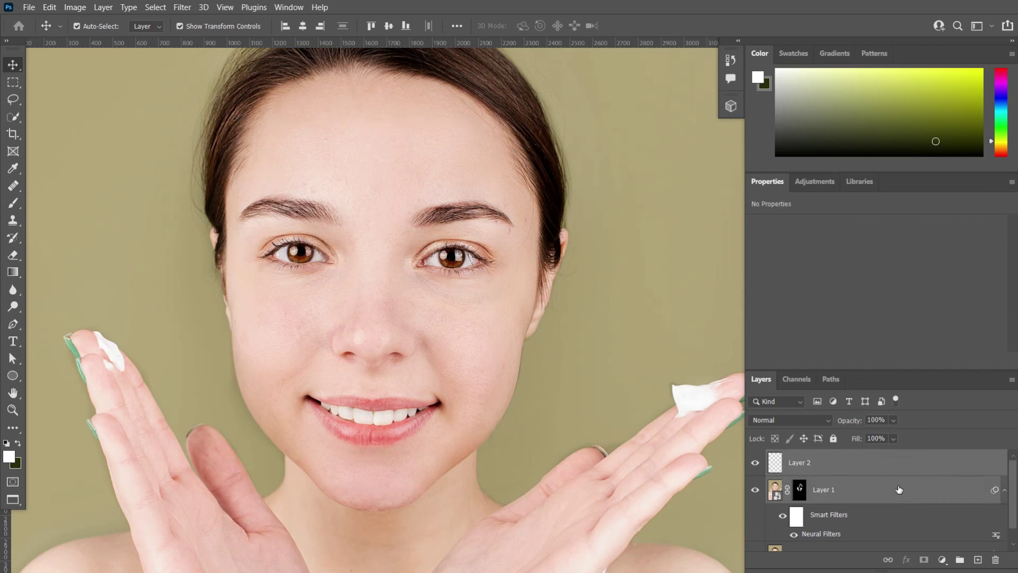
left_click(959, 560)
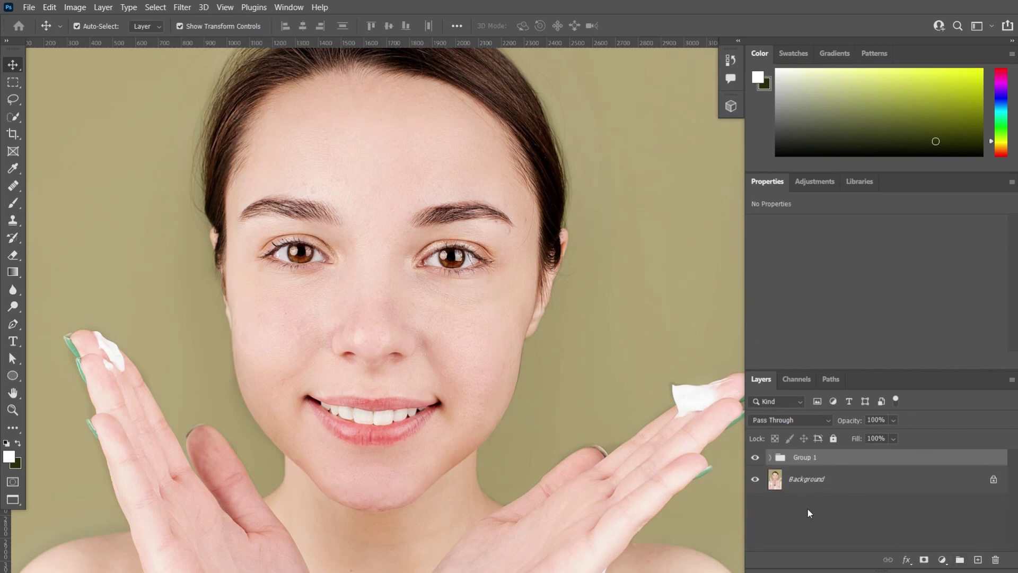
Step: Compare the face before and after retouching by toggling the visibility of Group 1, leaving it shown
left_click(755, 457)
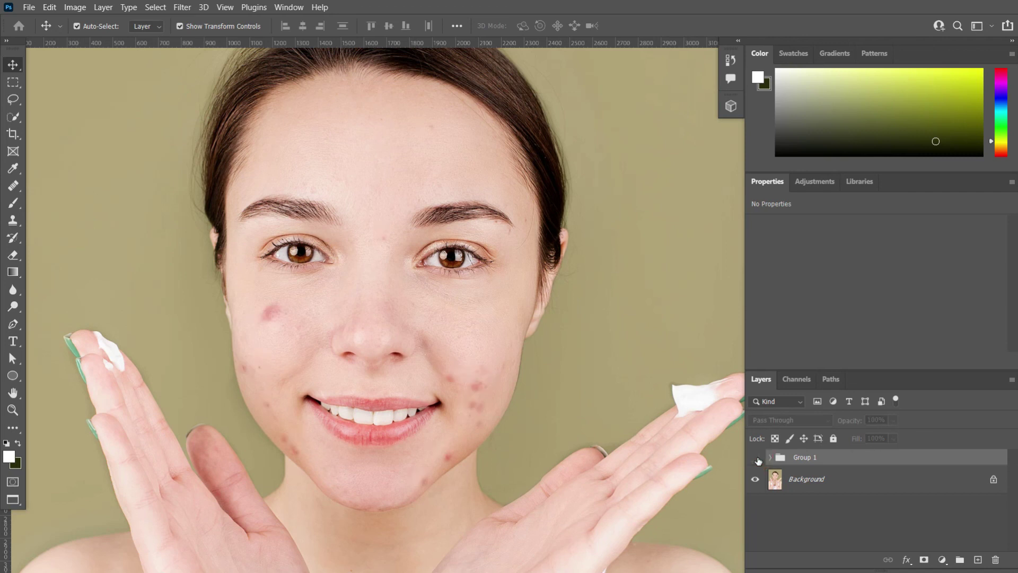
left_click(756, 458)
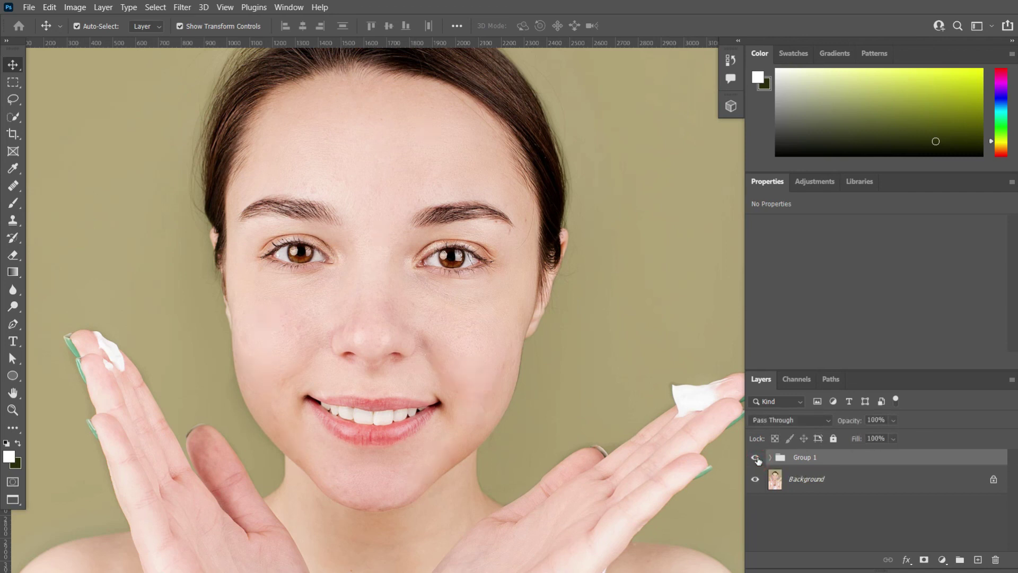
left_click(756, 458)
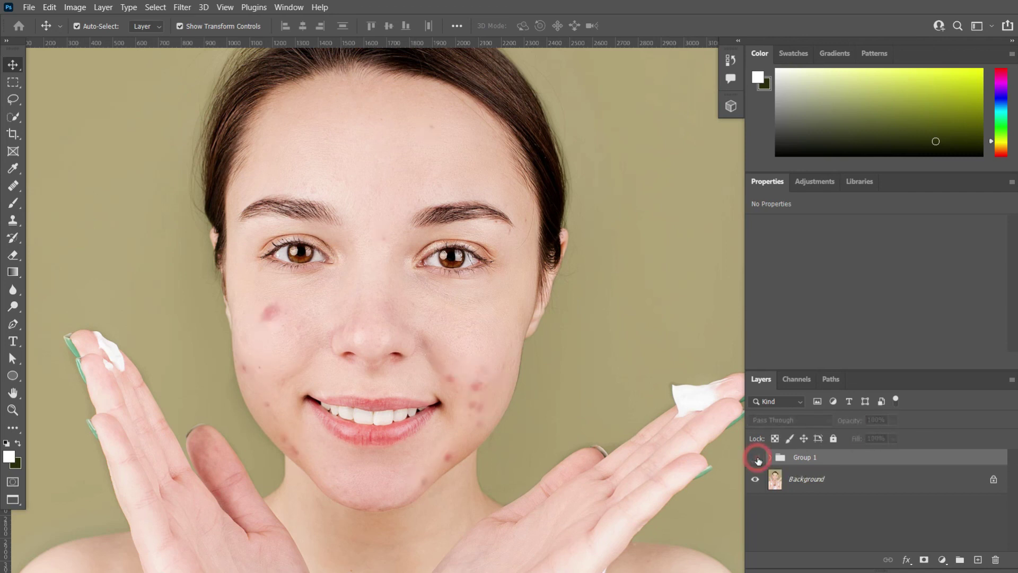
left_click(757, 458)
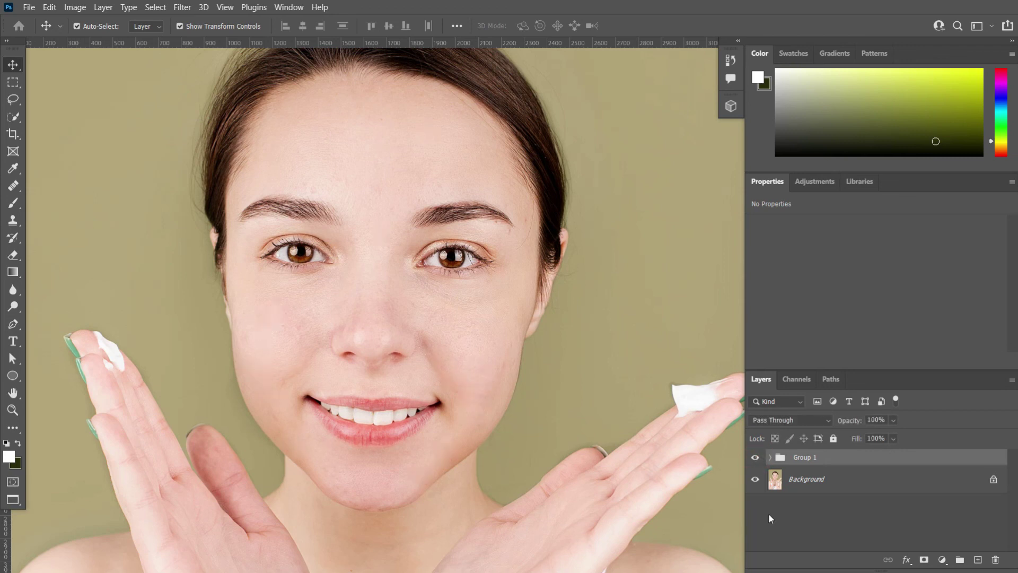
scroll(634, 517, "up", 1)
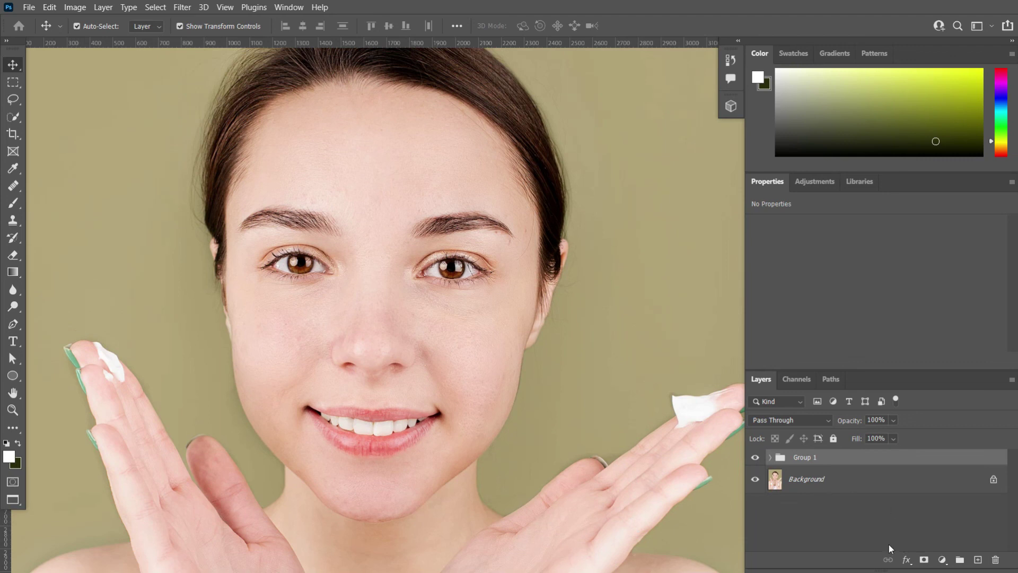